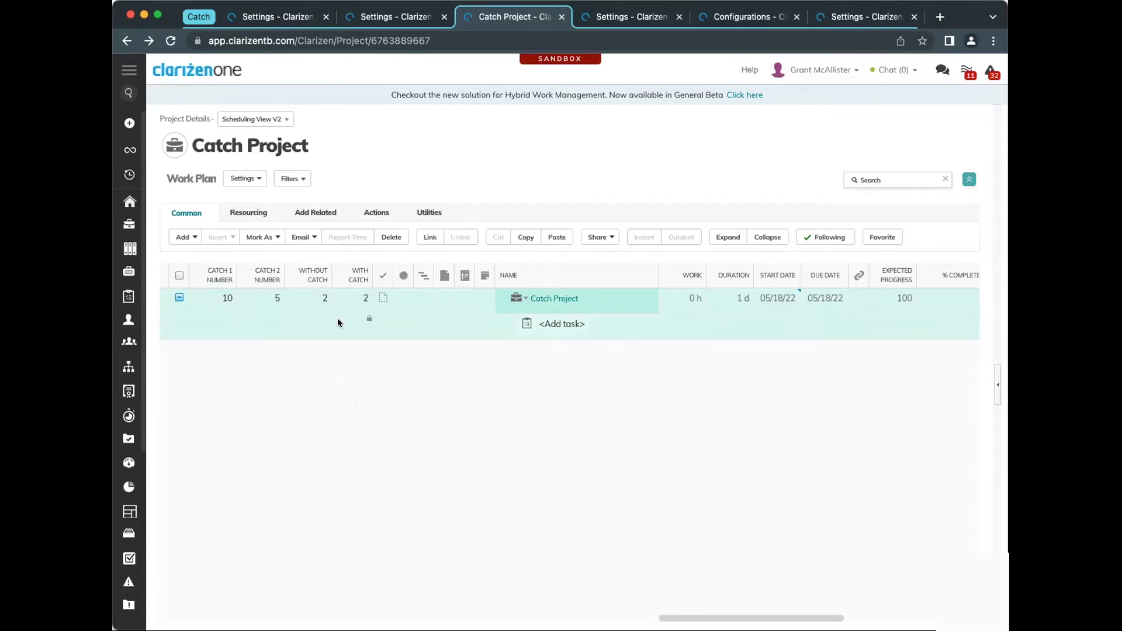
Set the Catch 2 Number of Catch Project to 0 in the work plan
{"action": "left_click", "coordinate": [261, 296]}
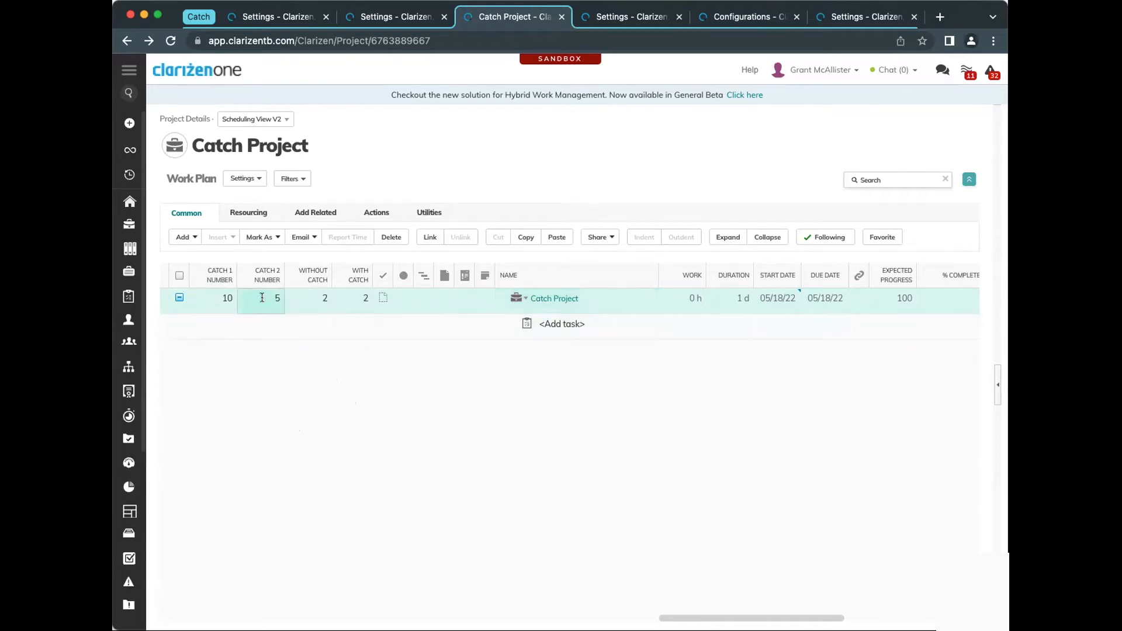
{"action": "type", "text": "0"}
{"action": "key", "text": "Return"}
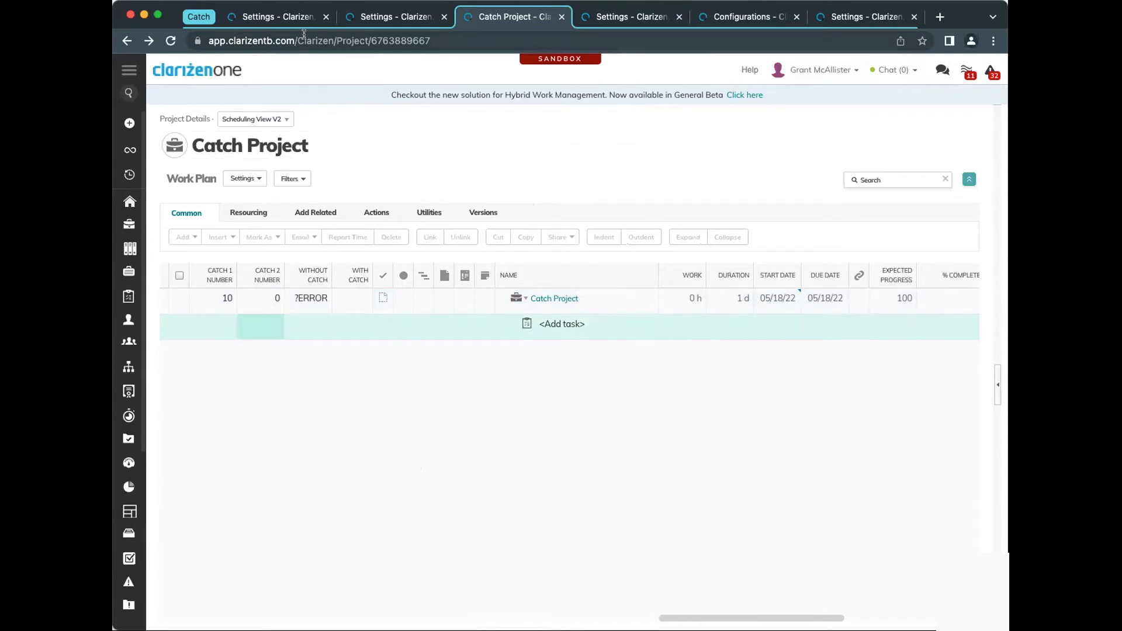
Examine and compare the formulas of the Without Catch and With Catch project fields
{"action": "left_click", "coordinate": [288, 17]}
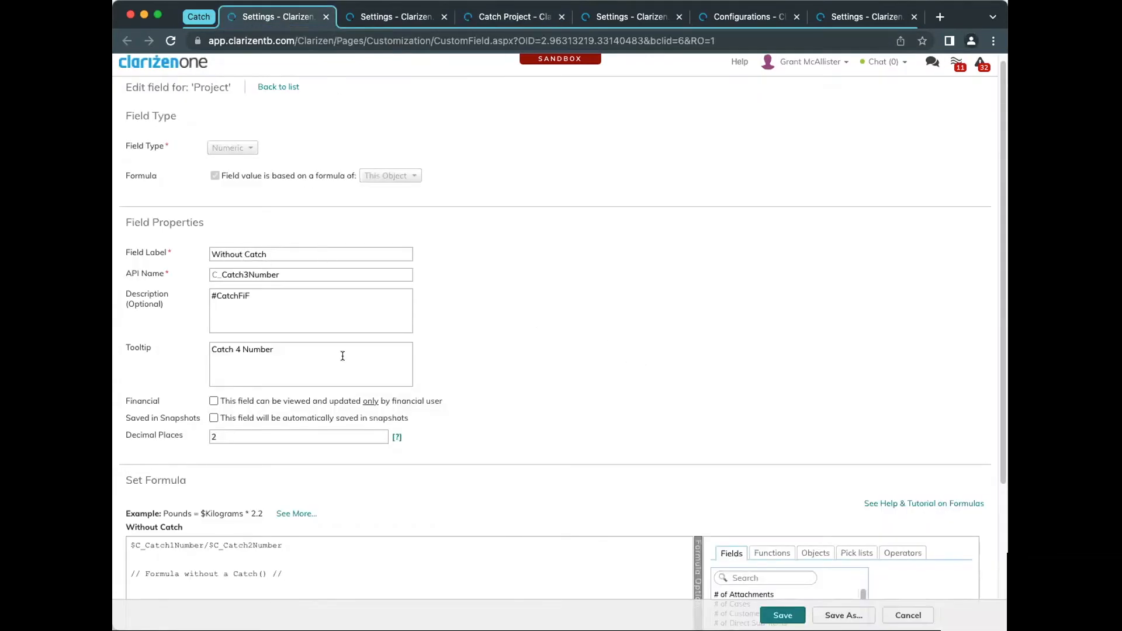
{"action": "scroll", "coordinate": [280, 421], "scroll_direction": "down", "scroll_amount": 1}
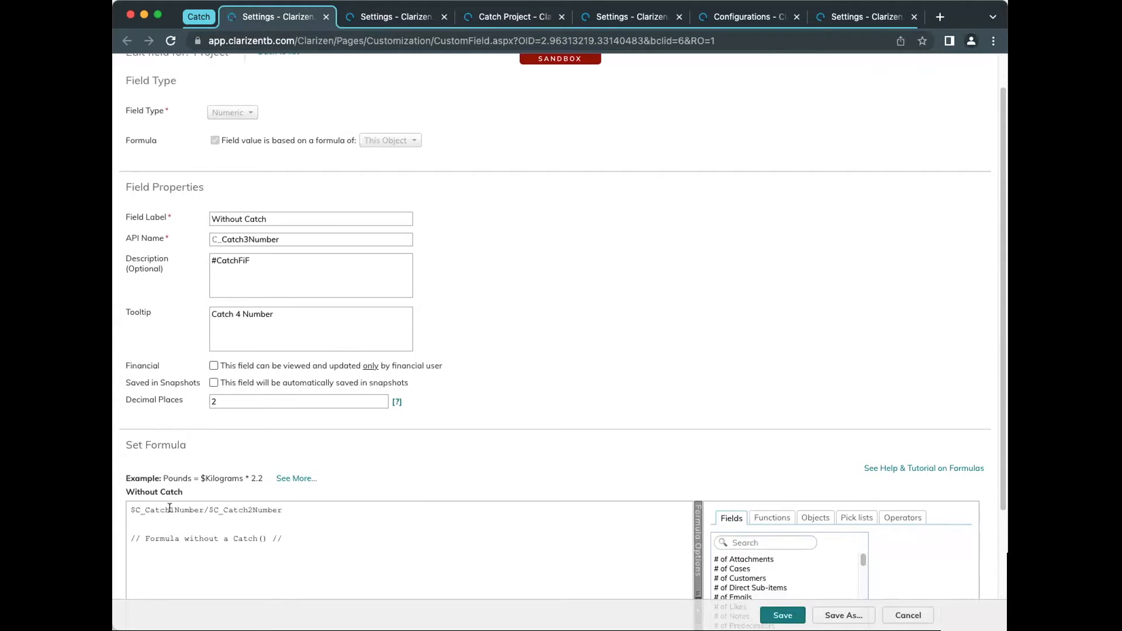
{"action": "left_click", "coordinate": [385, 17]}
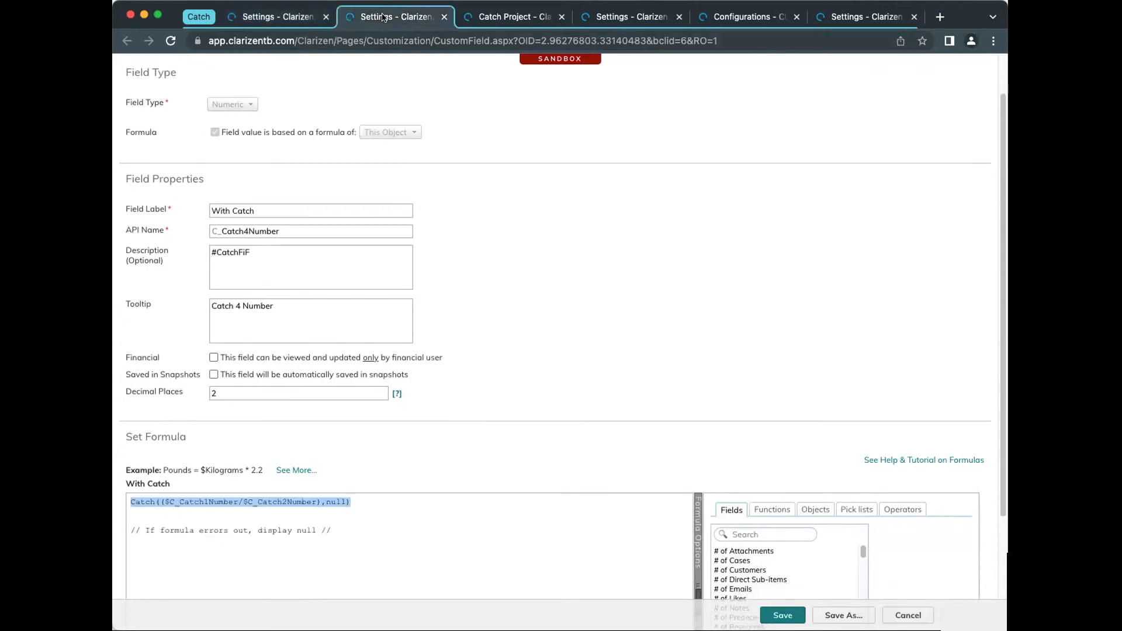
{"action": "scroll", "coordinate": [502, 350], "scroll_direction": "up", "scroll_amount": 1}
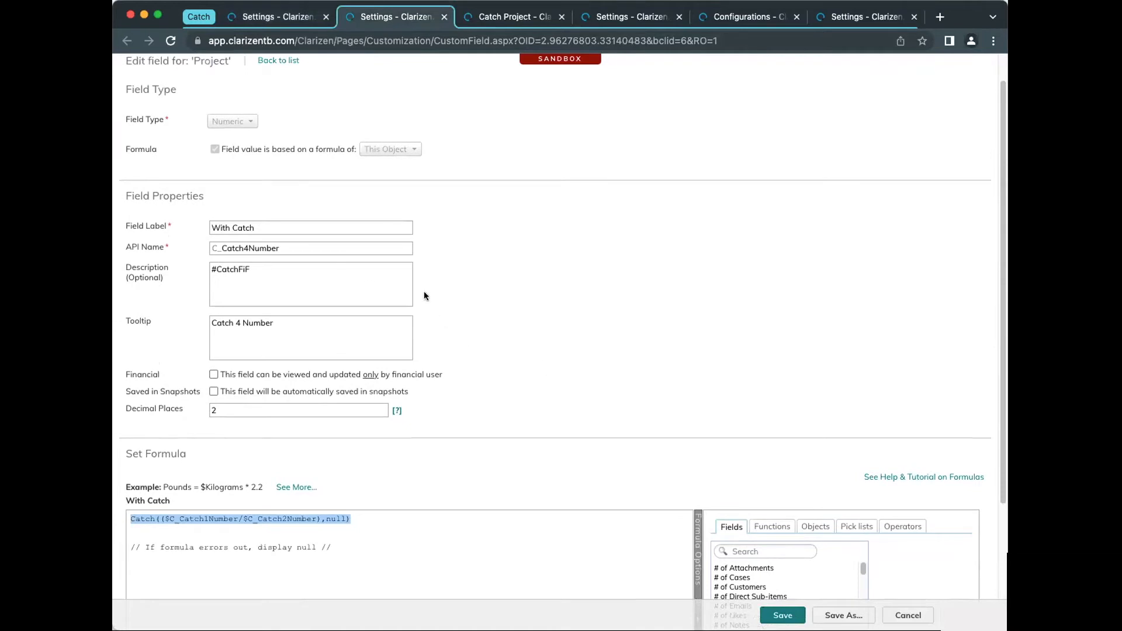
{"action": "left_click", "coordinate": [208, 546]}
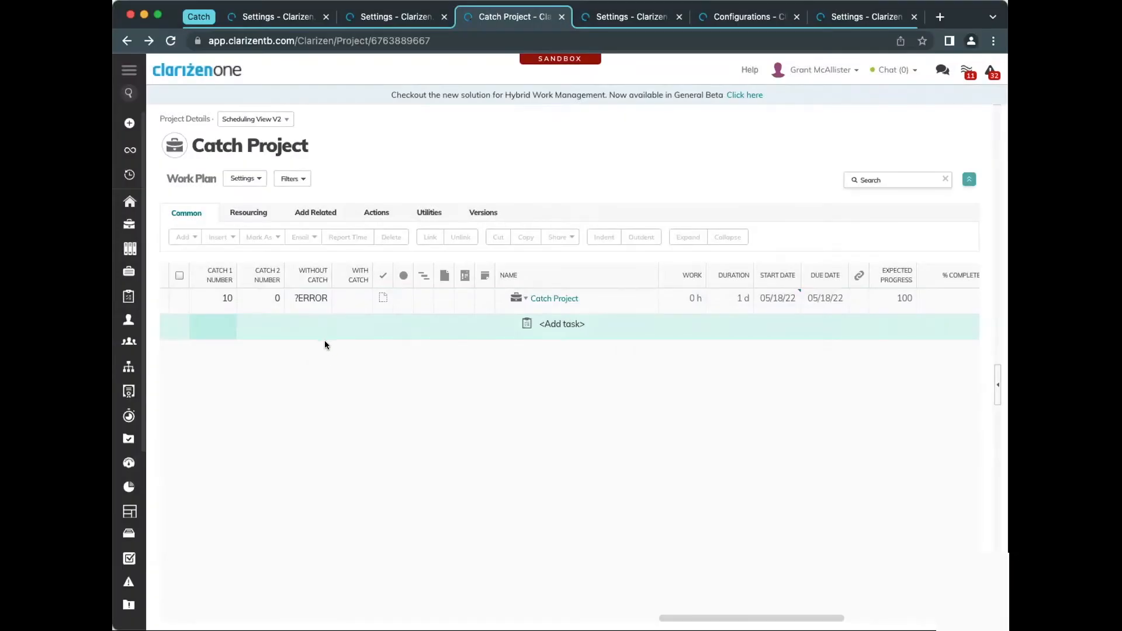
Return to the Catch Project work plan and try to set its Catch 1 Number to 5
{"action": "left_click", "coordinate": [228, 301]}
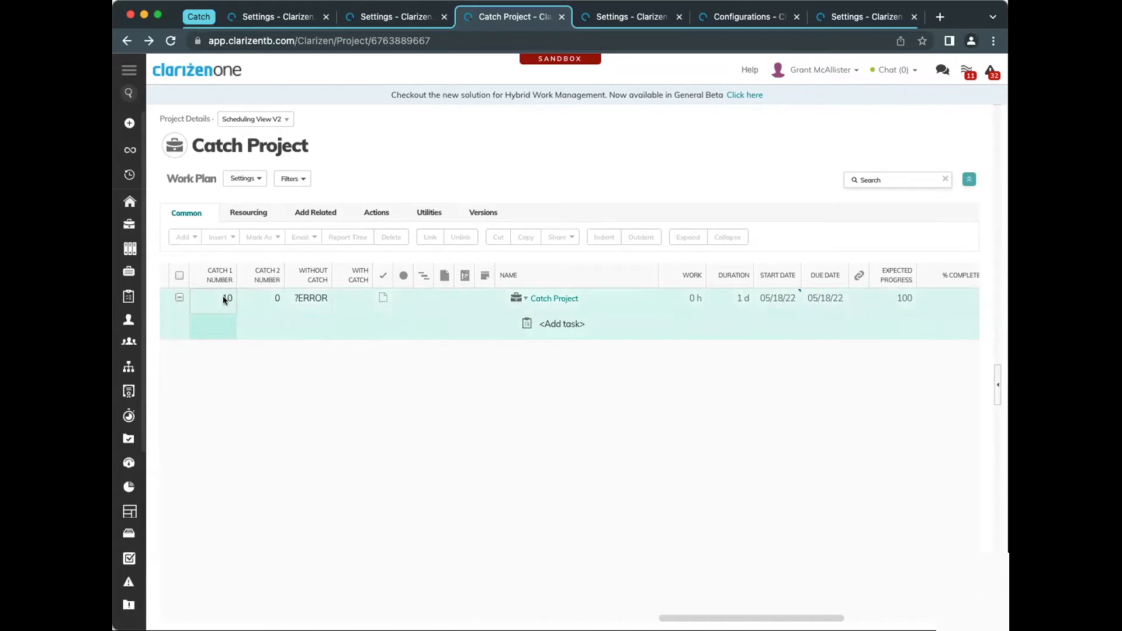
{"action": "left_click", "coordinate": [227, 305]}
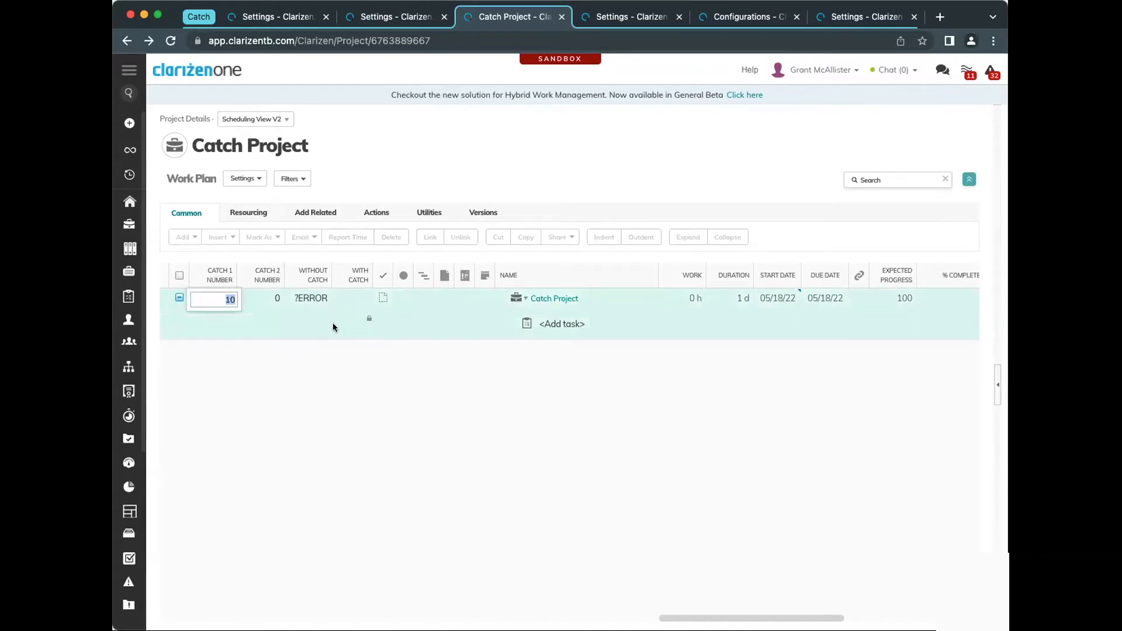
{"action": "type", "text": "5"}
{"action": "key", "text": "Return"}
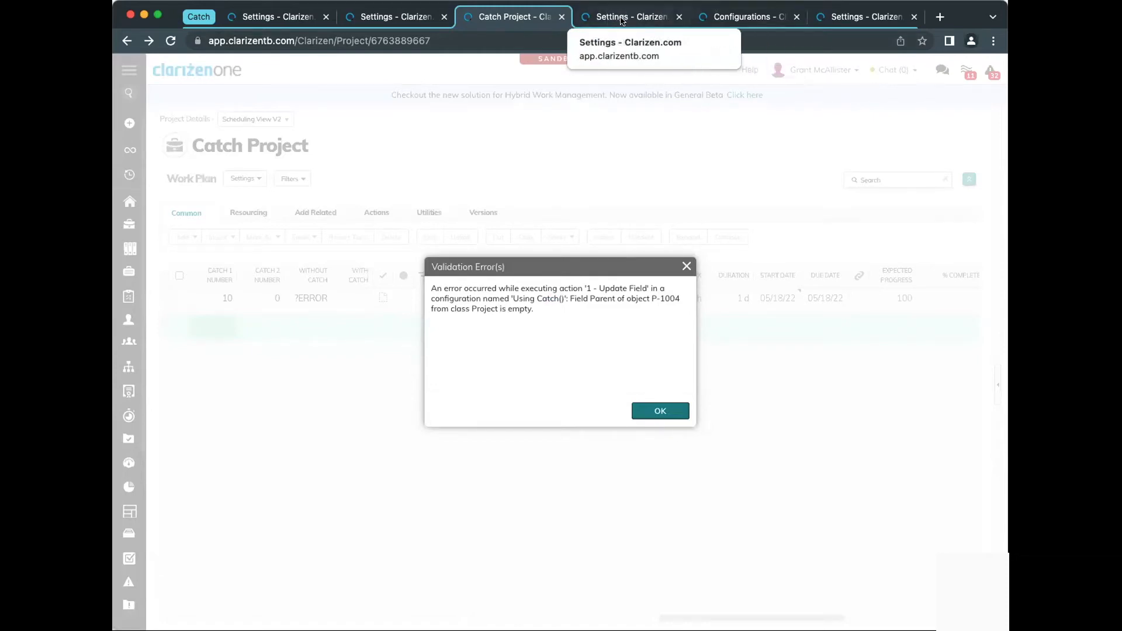
Examine the evaluation criteria and the Description update formula of the Using Catch() workflow rule
{"action": "left_click", "coordinate": [621, 20]}
{"action": "scroll", "coordinate": [540, 402], "scroll_direction": "down", "scroll_amount": 1}
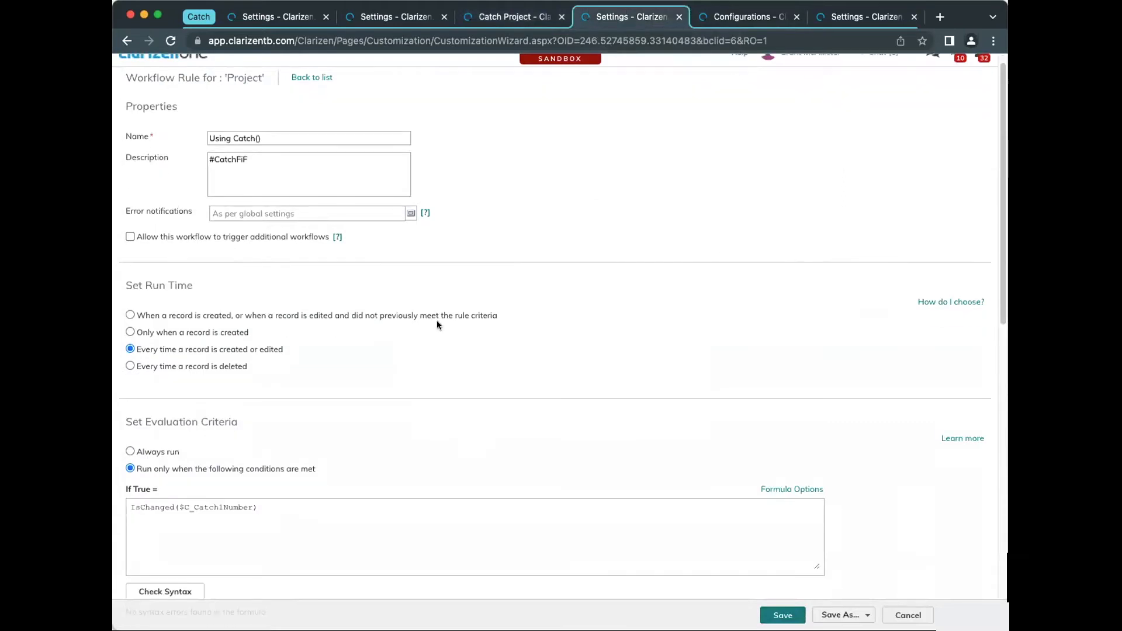
{"action": "scroll", "coordinate": [398, 407], "scroll_direction": "down", "scroll_amount": 5}
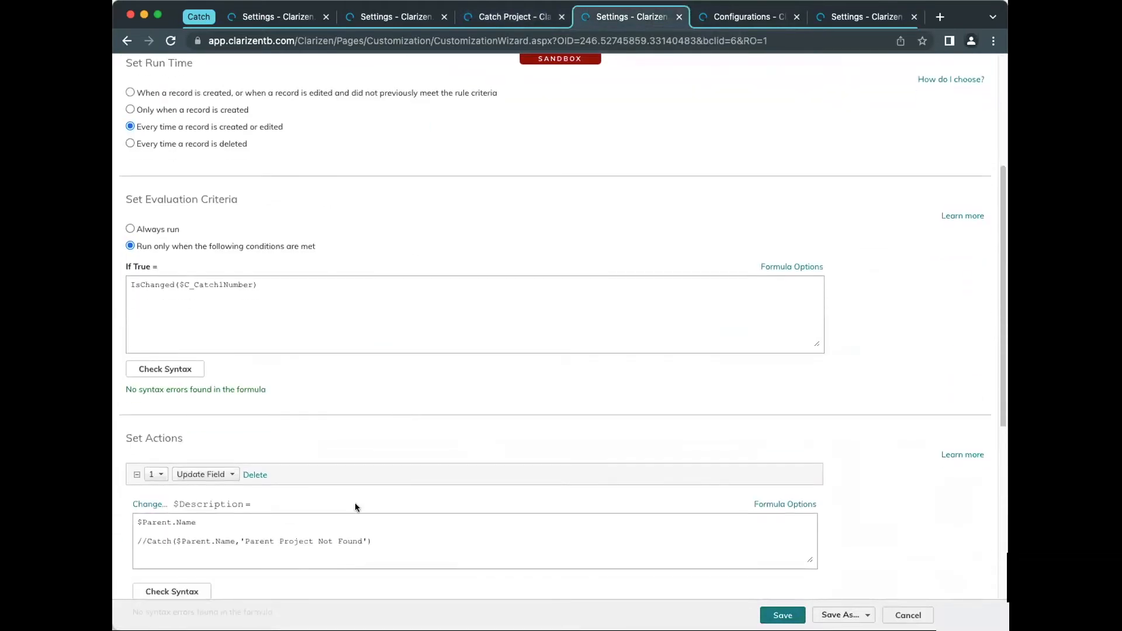
{"action": "left_click_drag", "start_coordinate": [200, 521], "coordinate": [129, 519]}
{"action": "left_click_drag", "start_coordinate": [131, 285], "coordinate": [257, 285]}
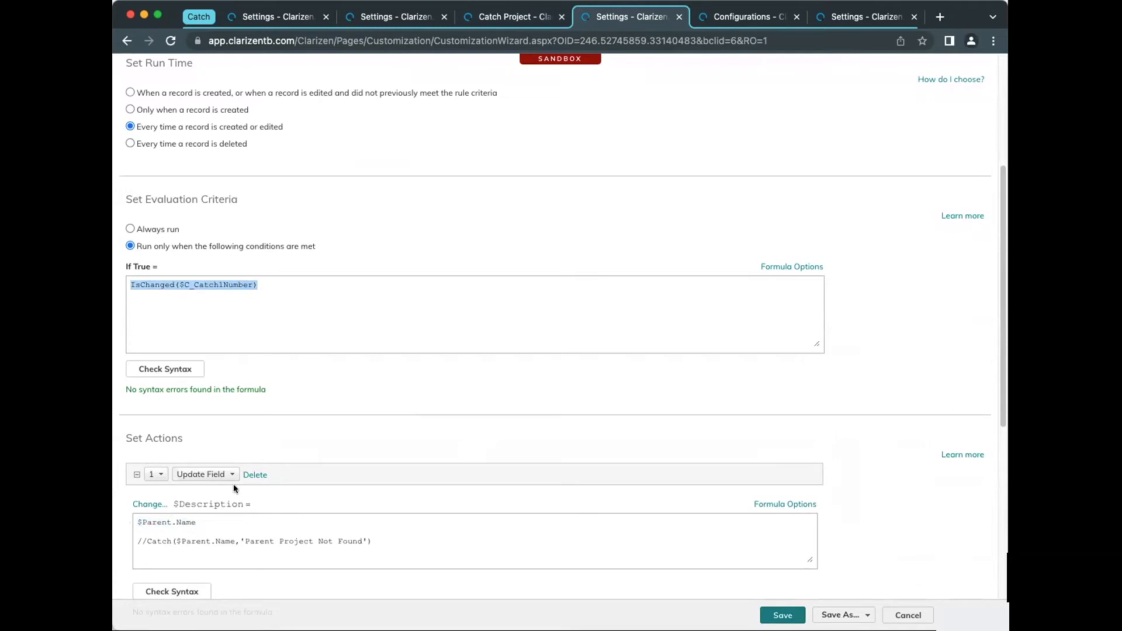
{"action": "left_click_drag", "start_coordinate": [145, 523], "coordinate": [296, 531]}
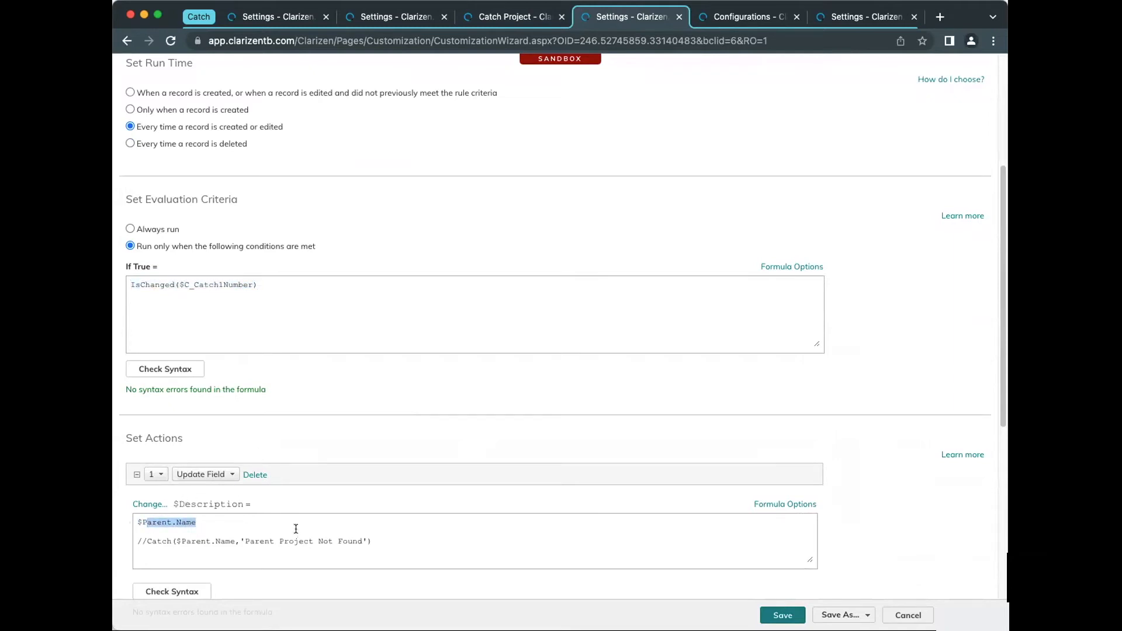
Comment out $Parent.Name in the Description update formula, activate Catch($Parent.Name,'Parent Project Not Found'), and save the workflow rule
{"action": "left_click", "coordinate": [253, 522]}
{"action": "left_click", "coordinate": [134, 521]}
{"action": "type", "text": "//"}
{"action": "key", "text": "BackSpace"}
{"action": "key", "text": "BackSpace"}
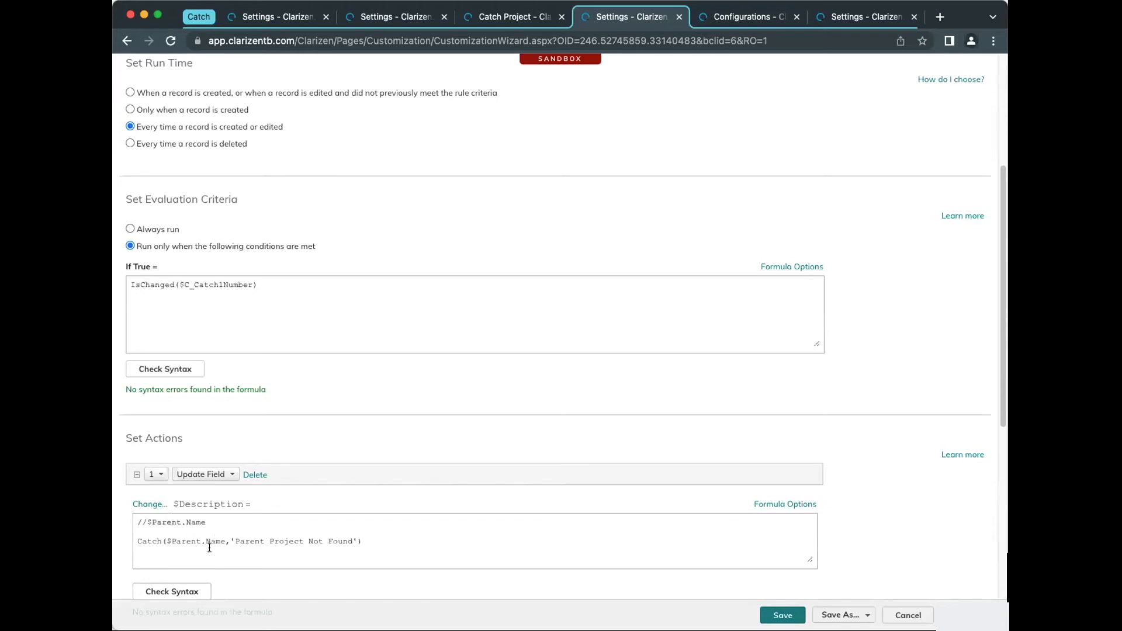
{"action": "left_click_drag", "start_coordinate": [231, 541], "coordinate": [361, 543]}
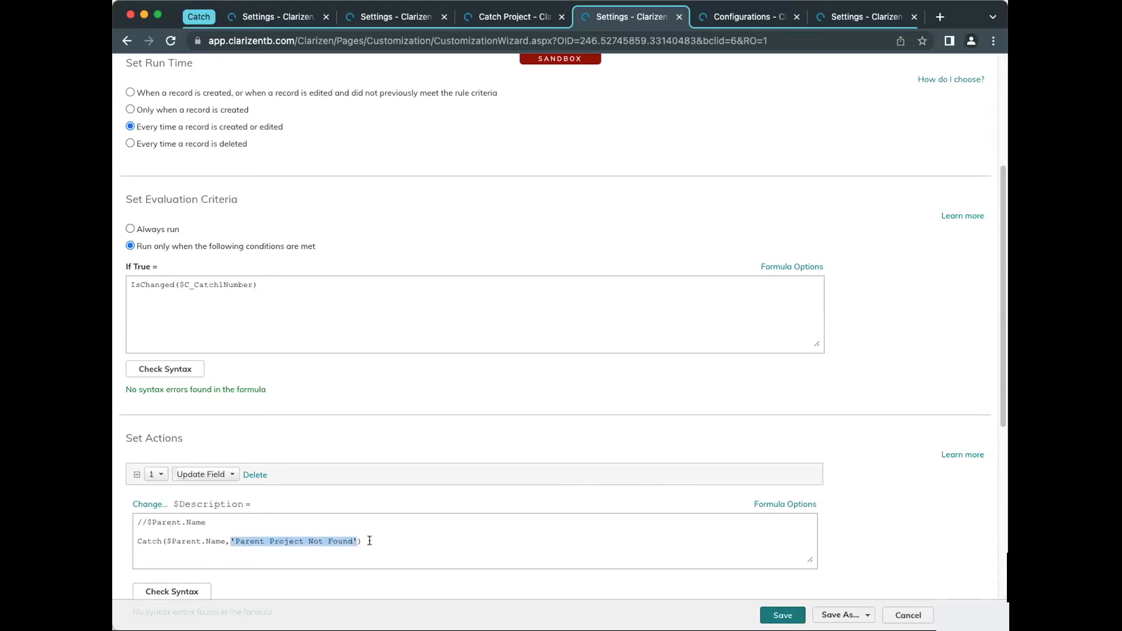
{"action": "scroll", "coordinate": [369, 540], "scroll_direction": "down", "scroll_amount": 3}
{"action": "scroll", "coordinate": [369, 540], "scroll_direction": "down", "scroll_amount": 7}
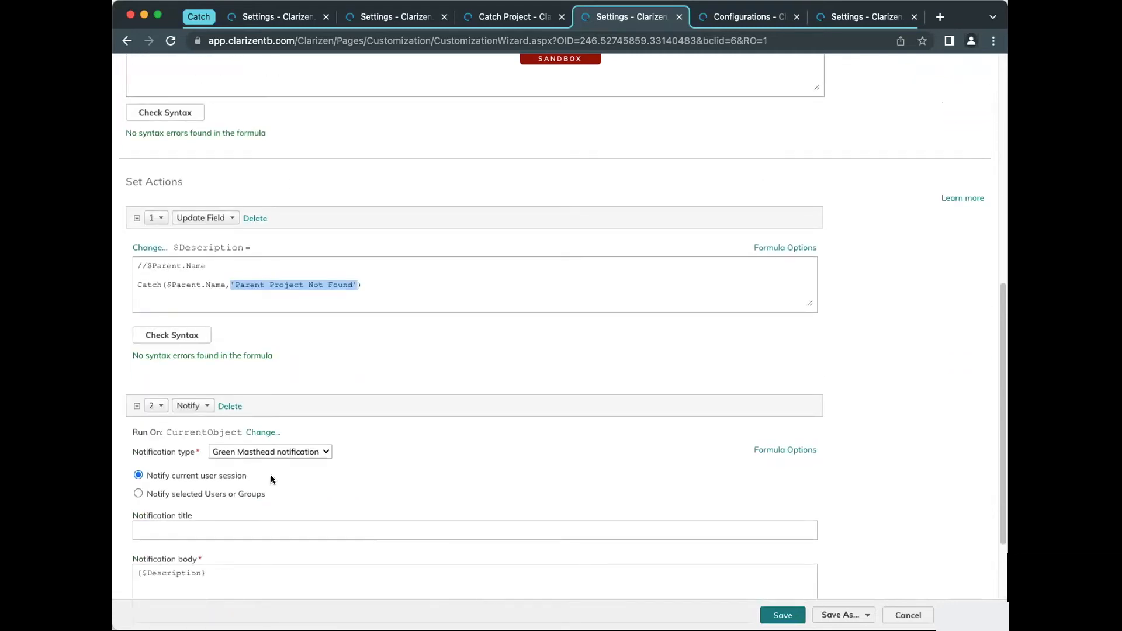
{"action": "scroll", "coordinate": [303, 505], "scroll_direction": "down", "scroll_amount": 1}
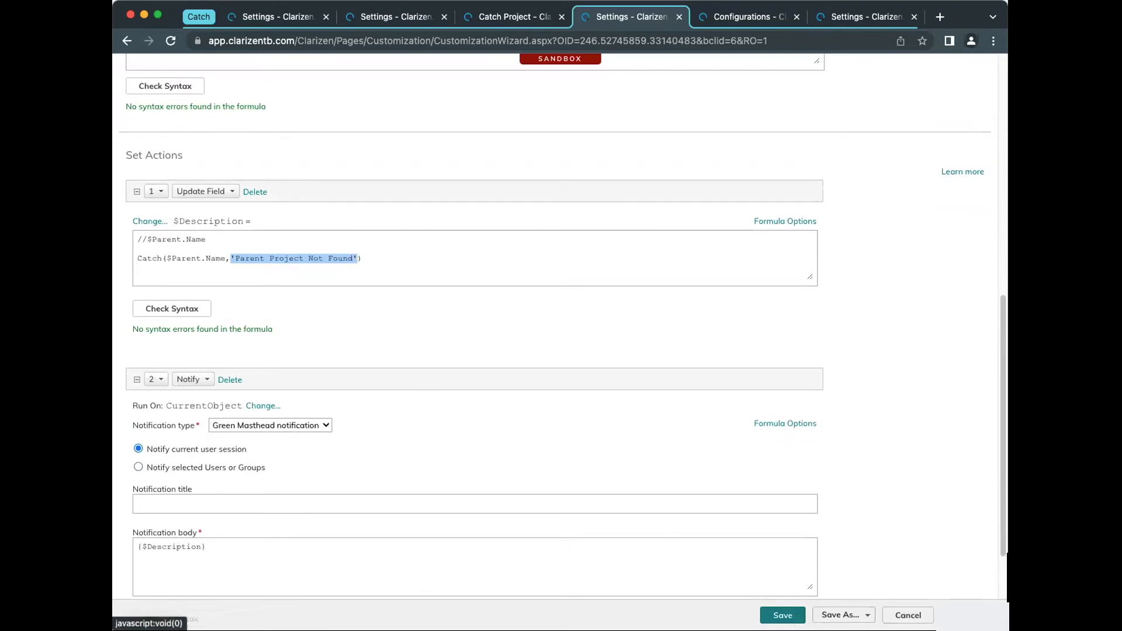
{"action": "left_click", "coordinate": [782, 614]}
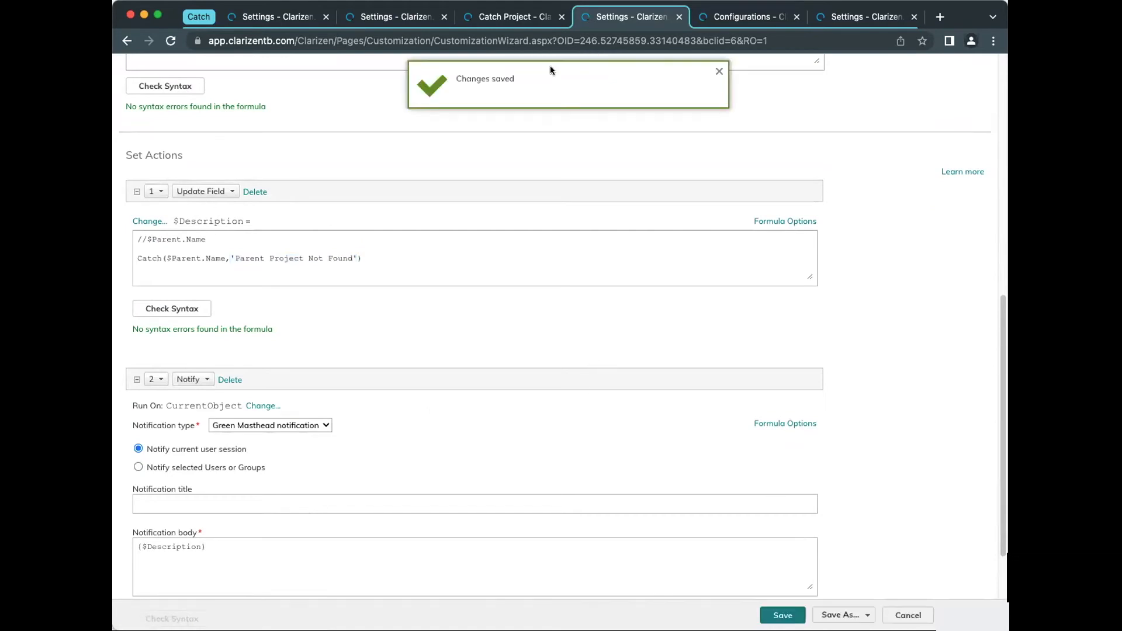
Return to Catch Project, dismiss the validation error, and set the Catch 1 Number to 5
{"action": "left_click", "coordinate": [500, 17]}
{"action": "left_click", "coordinate": [656, 411]}
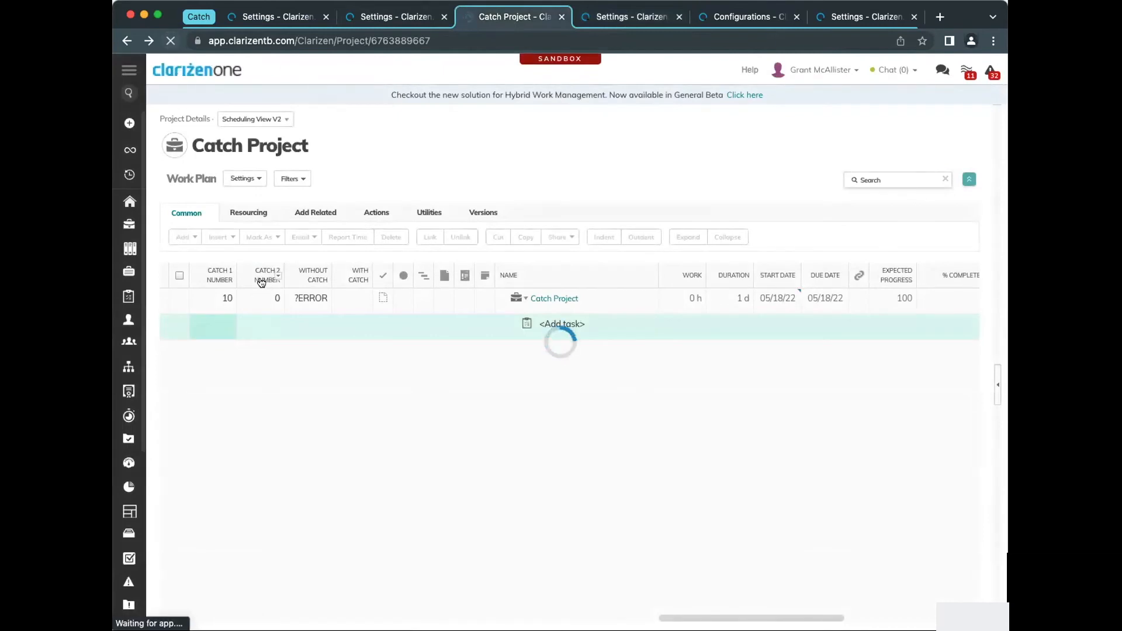
{"action": "left_click", "coordinate": [216, 301]}
{"action": "left_click", "coordinate": [222, 299]}
{"action": "type", "text": "5"}
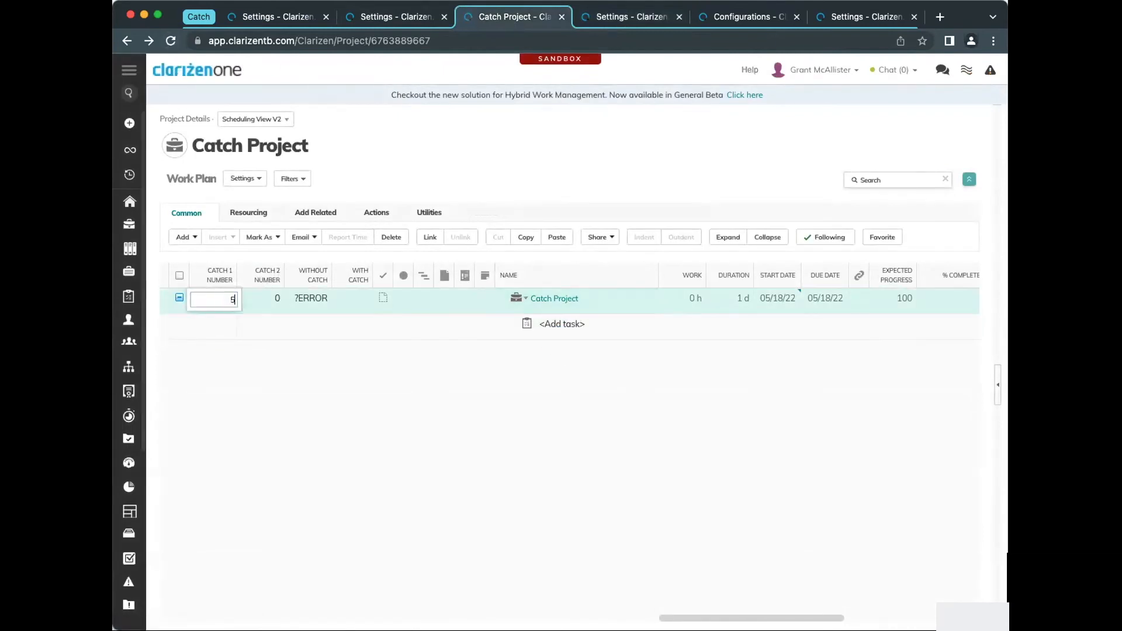
{"action": "key", "text": "Return"}
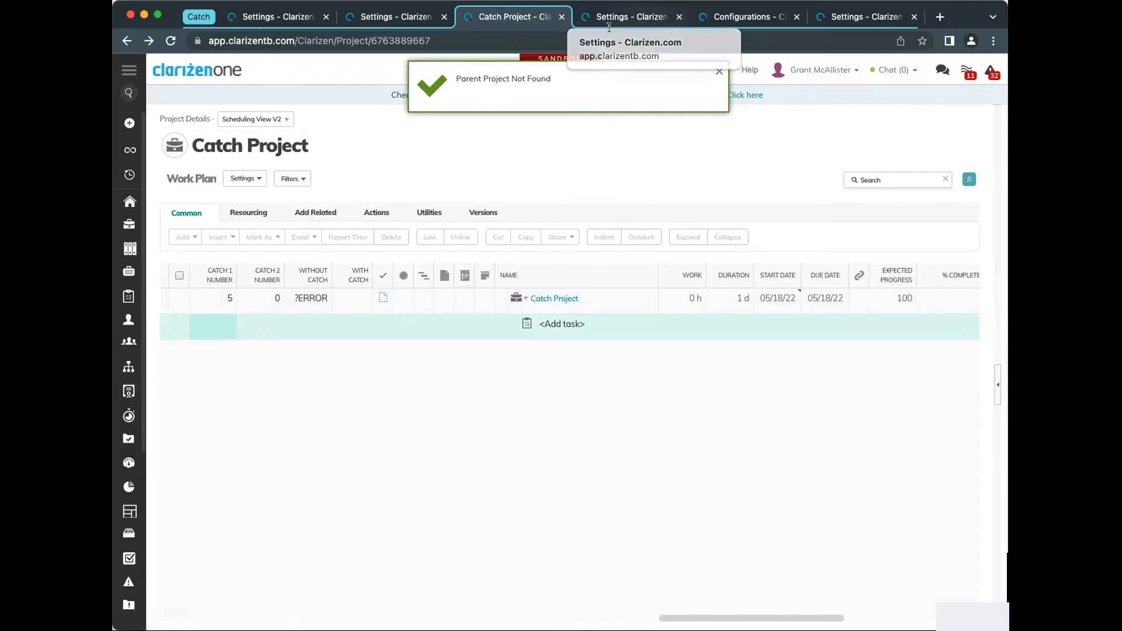
Reactivate $Parent.Name in the workflow rule's Description update formula, comment out the Catch line with //, and save the rule
{"action": "left_click", "coordinate": [643, 18]}
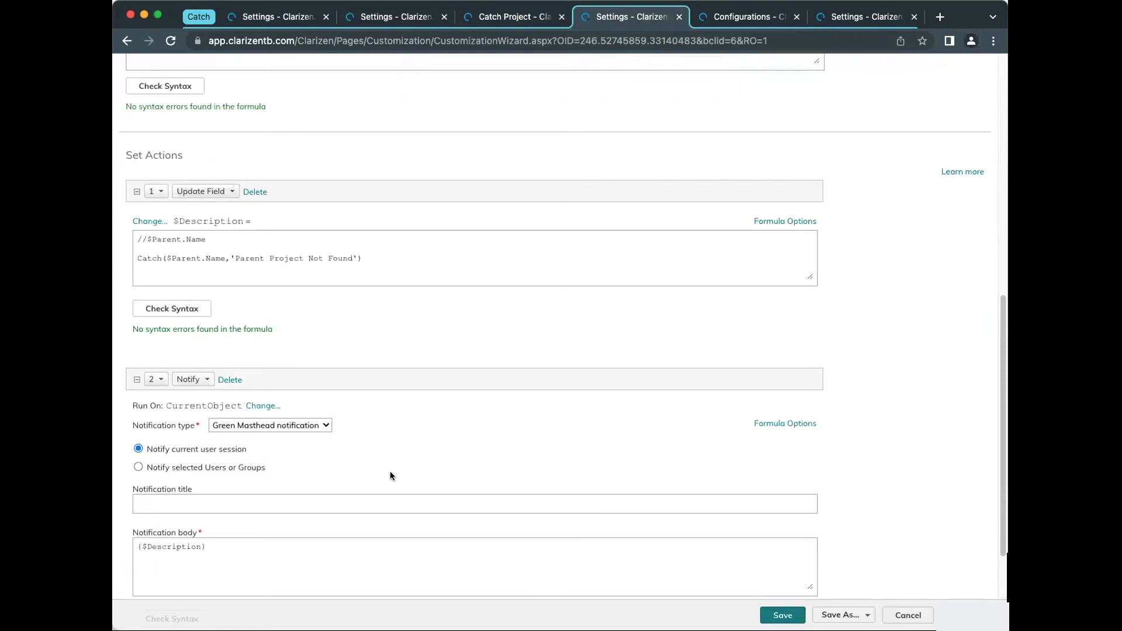
{"action": "scroll", "coordinate": [438, 408], "scroll_direction": "down", "scroll_amount": 4}
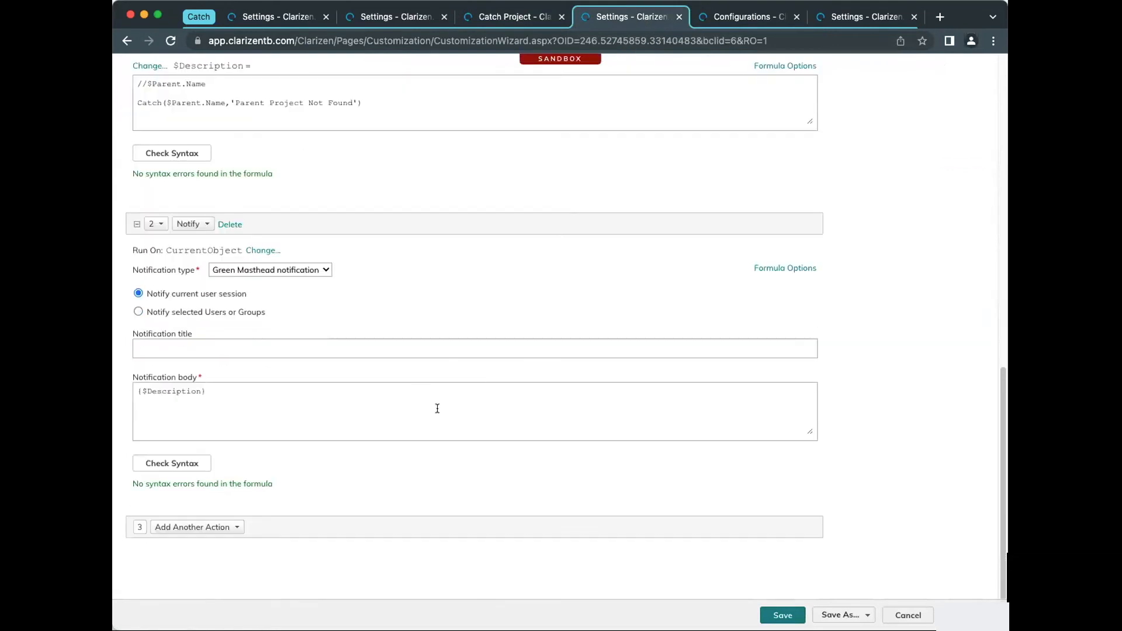
{"action": "scroll", "coordinate": [321, 461], "scroll_direction": "up", "scroll_amount": 4}
{"action": "left_click", "coordinate": [143, 243]}
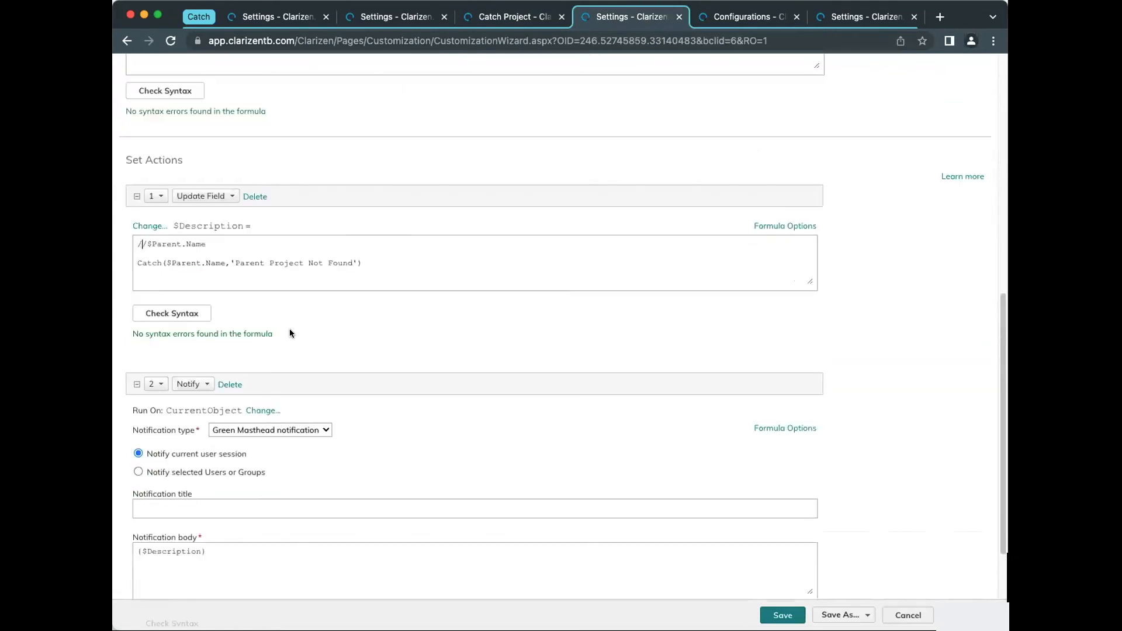
{"action": "key", "text": "BackSpace"}
{"action": "key", "text": "BackSpace"}
{"action": "key", "text": "Down"}
{"action": "type", "text": "//"}
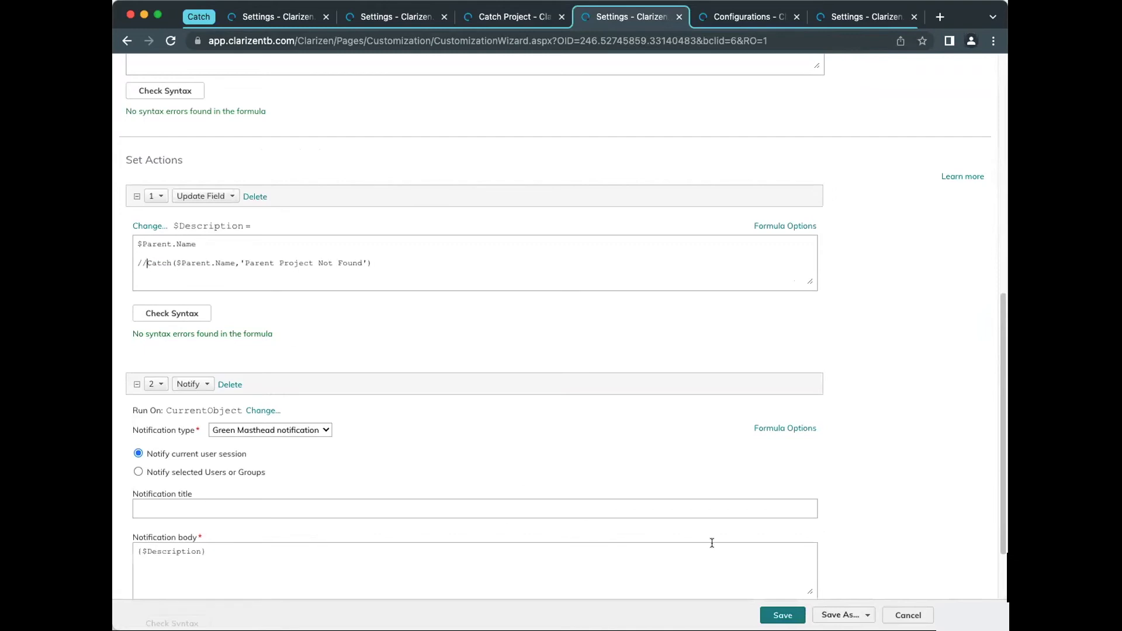
{"action": "left_click", "coordinate": [782, 615]}
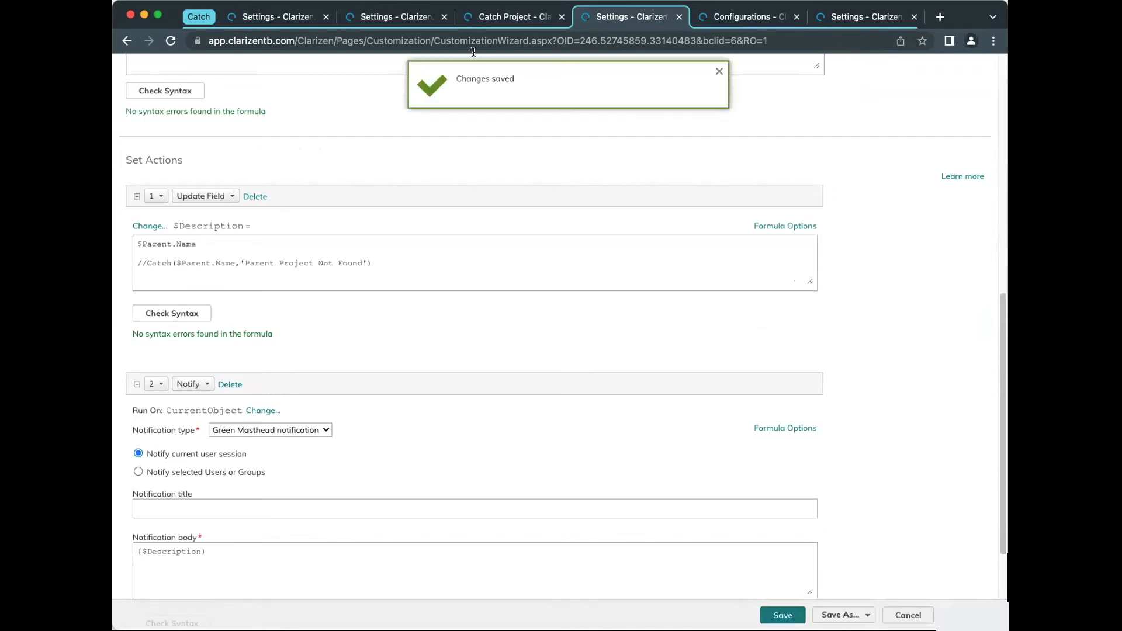
Try to set Catch Project's Catch 1 Number to 10 and dismiss the validation error
{"action": "left_click", "coordinate": [480, 17]}
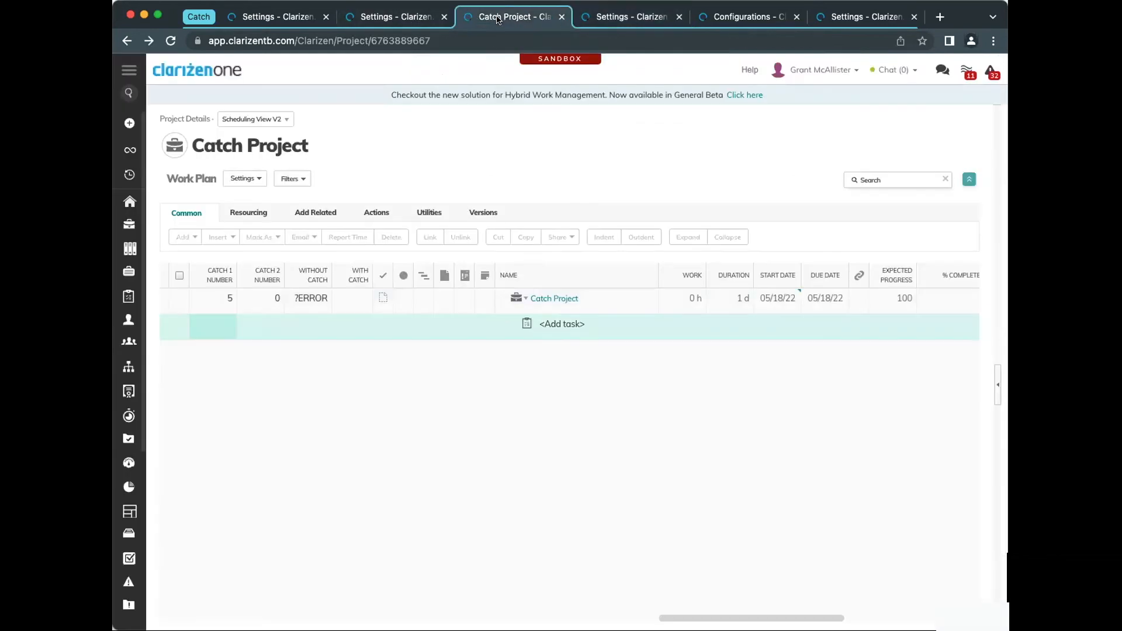
{"action": "left_click", "coordinate": [219, 301]}
{"action": "left_click", "coordinate": [219, 301]}
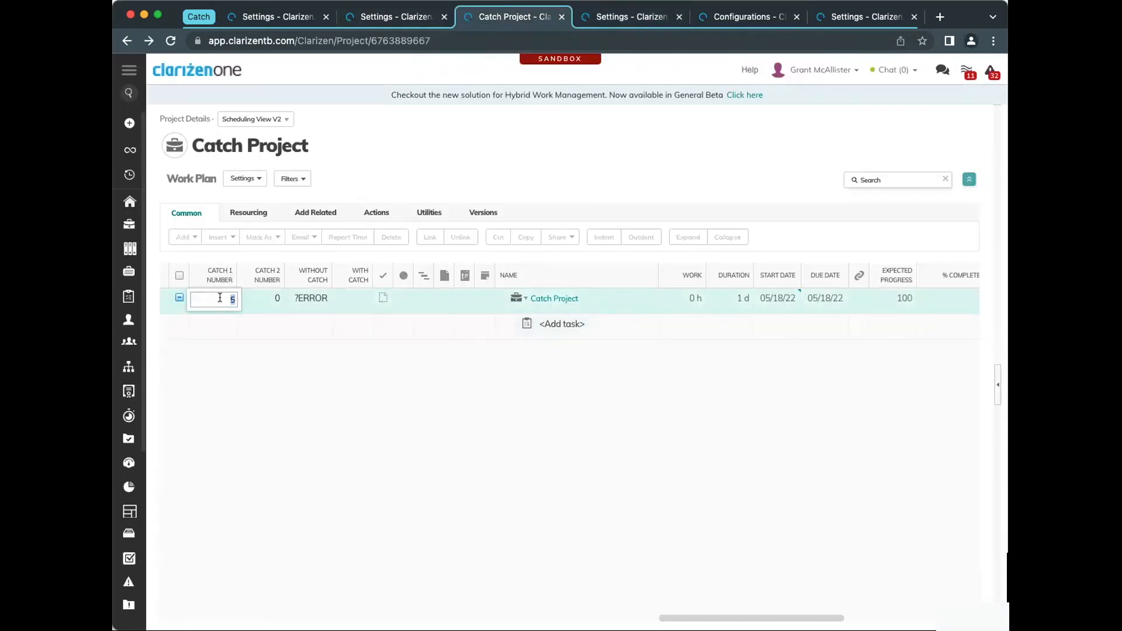
{"action": "type", "text": "10"}
{"action": "key", "text": "Return"}
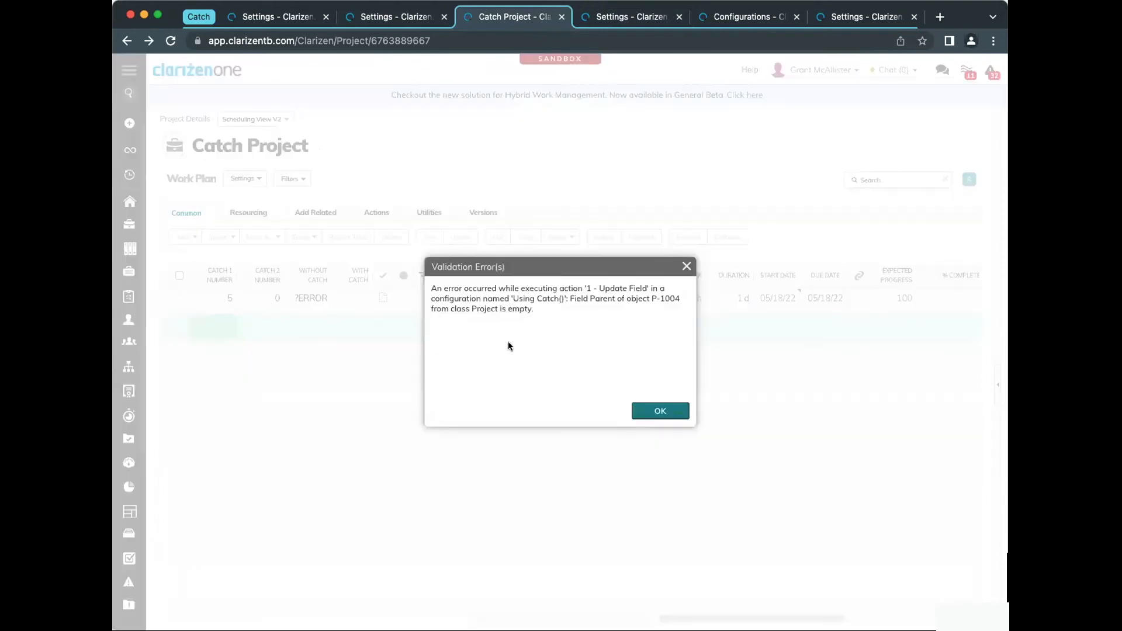
{"action": "left_click", "coordinate": [659, 412]}
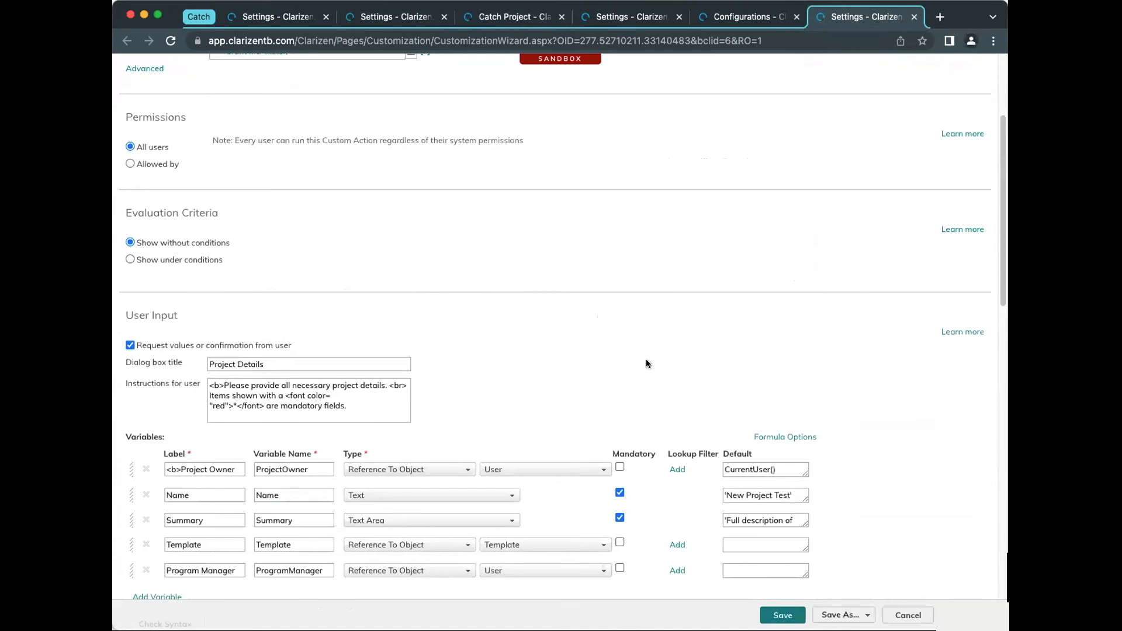
Examine the user input variables and the Catch(Template,null) source formula in the Project Details custom action
{"action": "scroll", "coordinate": [660, 396], "scroll_direction": "down", "scroll_amount": 3}
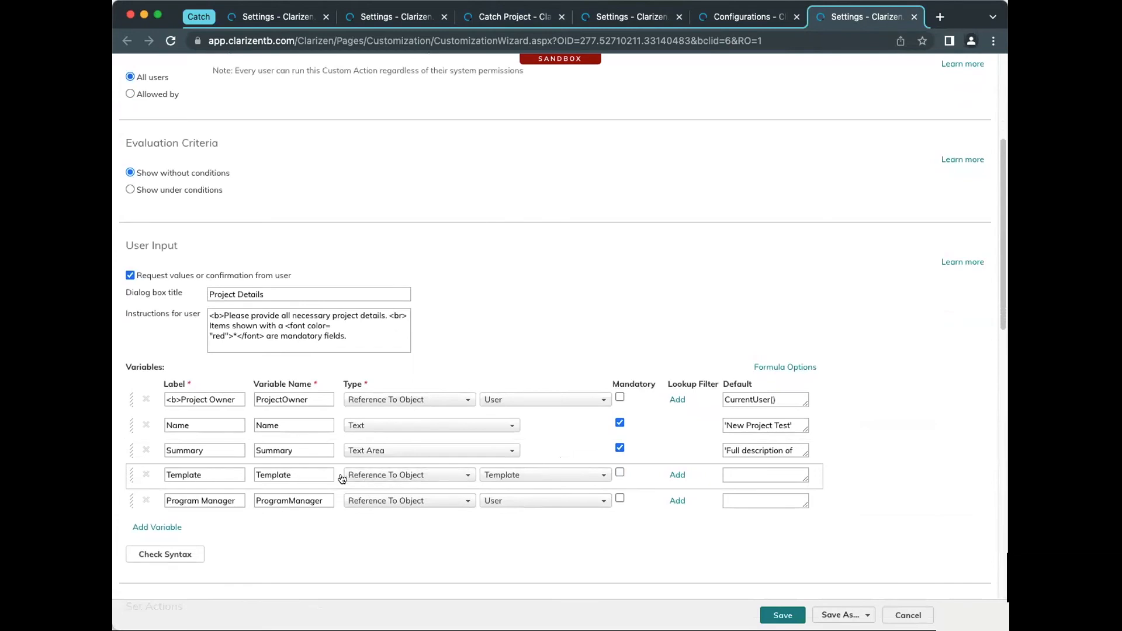
{"action": "scroll", "coordinate": [408, 480], "scroll_direction": "down", "scroll_amount": 4}
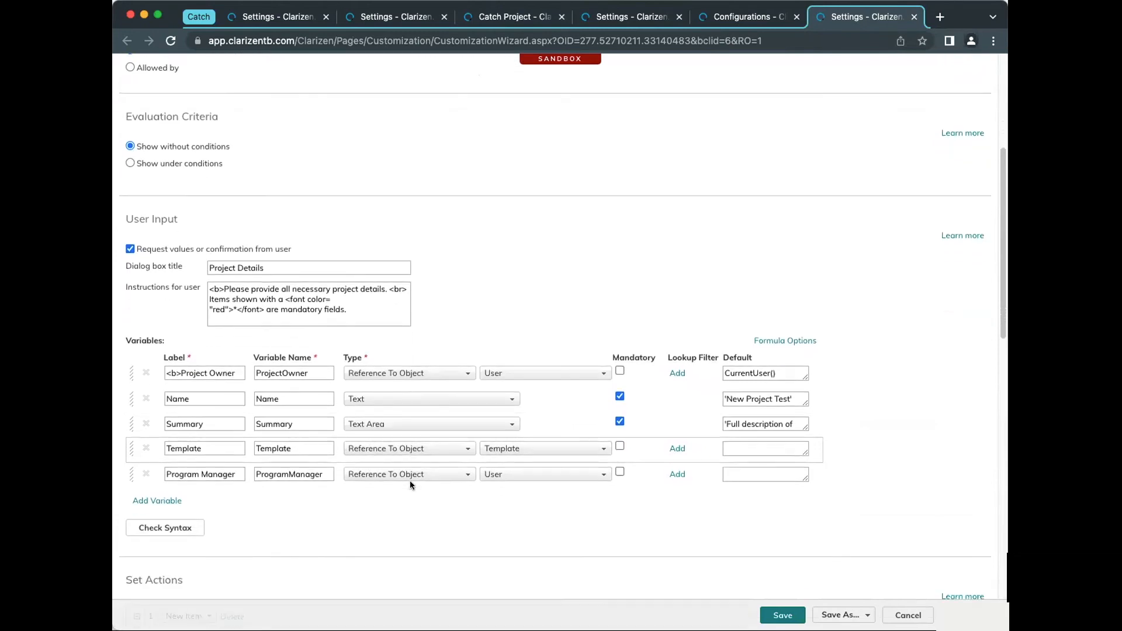
{"action": "scroll", "coordinate": [409, 484], "scroll_direction": "down", "scroll_amount": 5}
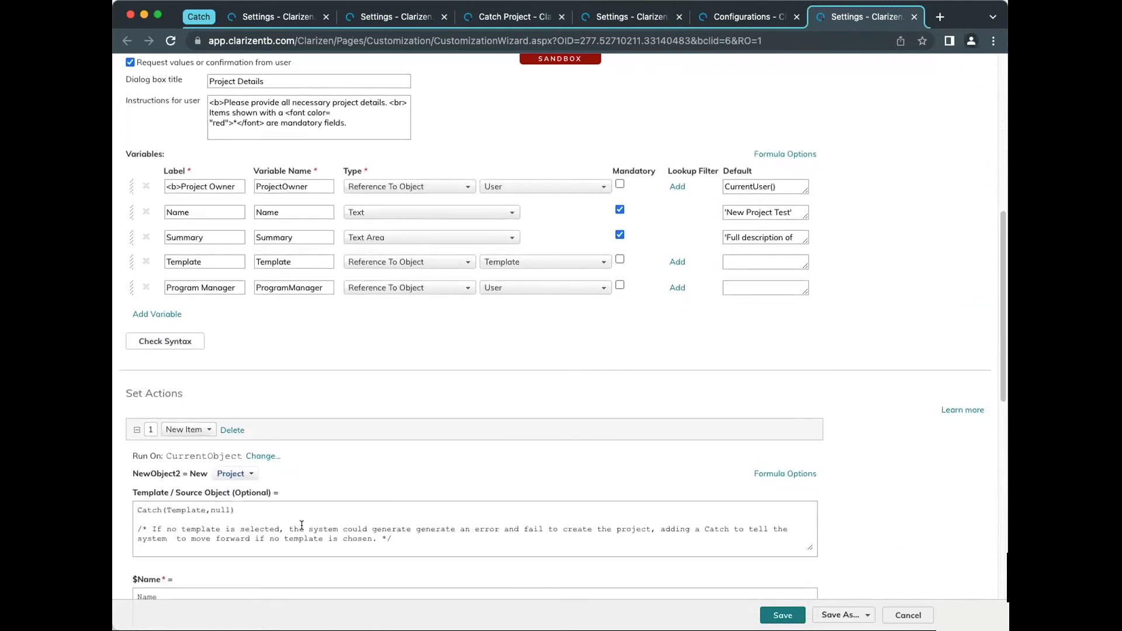
{"action": "left_click_drag", "start_coordinate": [302, 529], "coordinate": [498, 526]}
{"action": "left_click", "coordinate": [508, 538]}
{"action": "scroll", "coordinate": [363, 531], "scroll_direction": "down", "scroll_amount": 1}
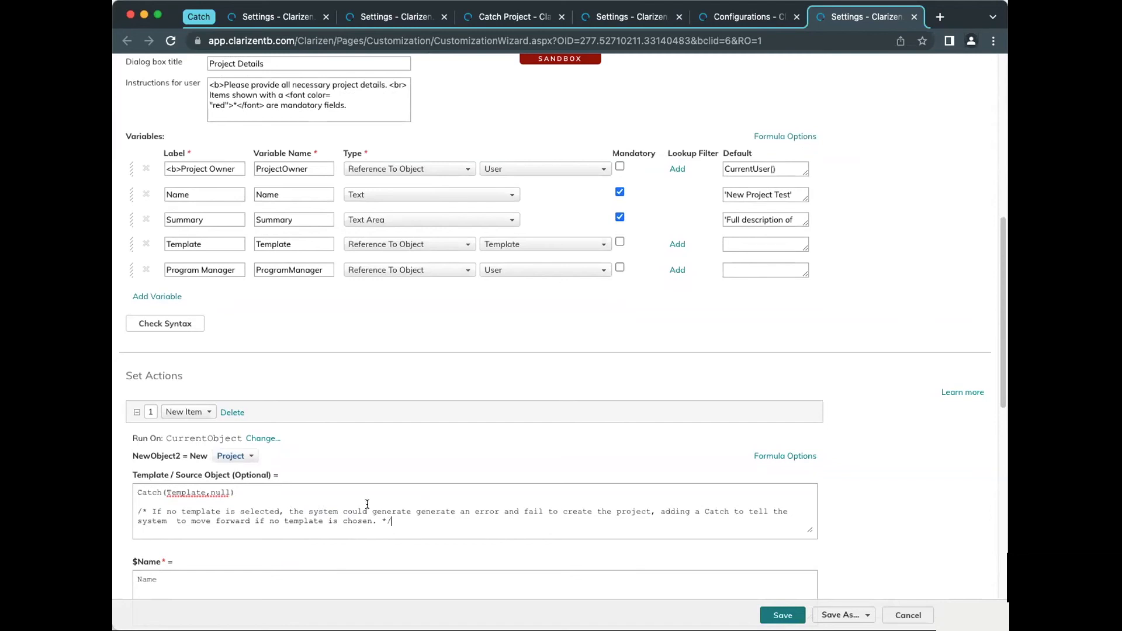
Return to Catch Project's work plan and run the Catch() FiF create-project custom action on the Catch Project row
{"action": "double_click", "coordinate": [222, 493]}
{"action": "left_click", "coordinate": [518, 16]}
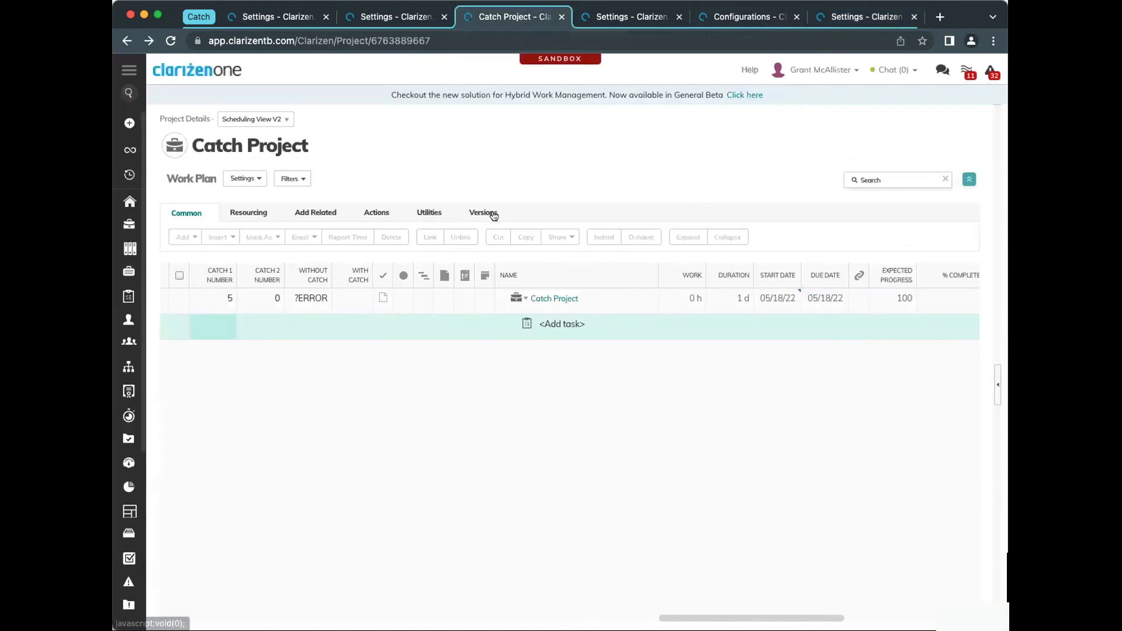
{"action": "left_click", "coordinate": [375, 213]}
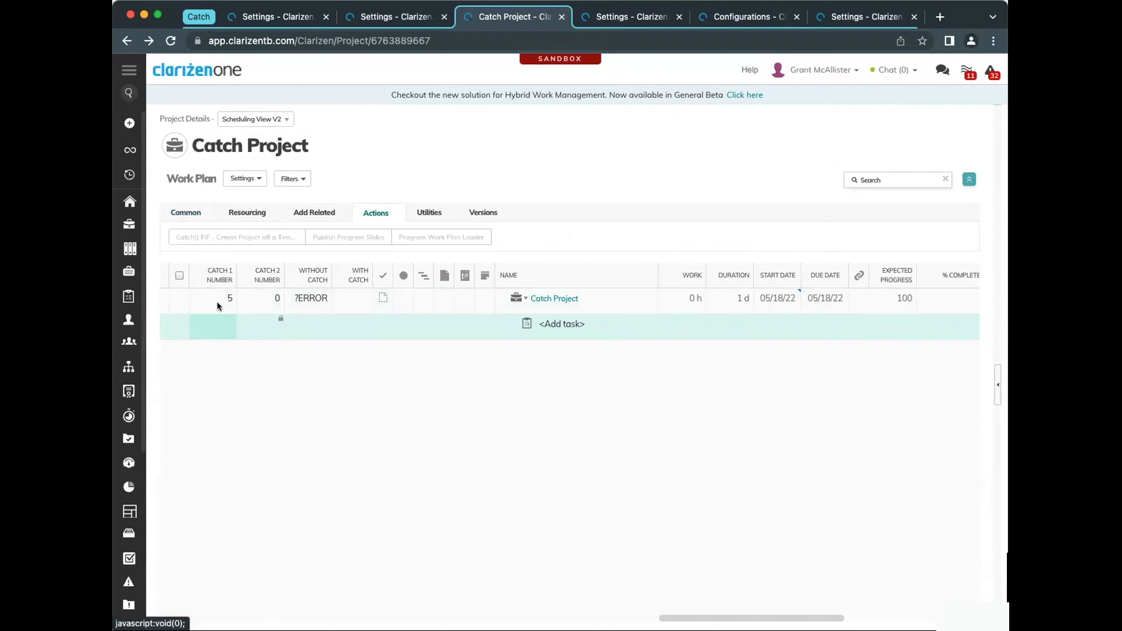
{"action": "left_click", "coordinate": [179, 297]}
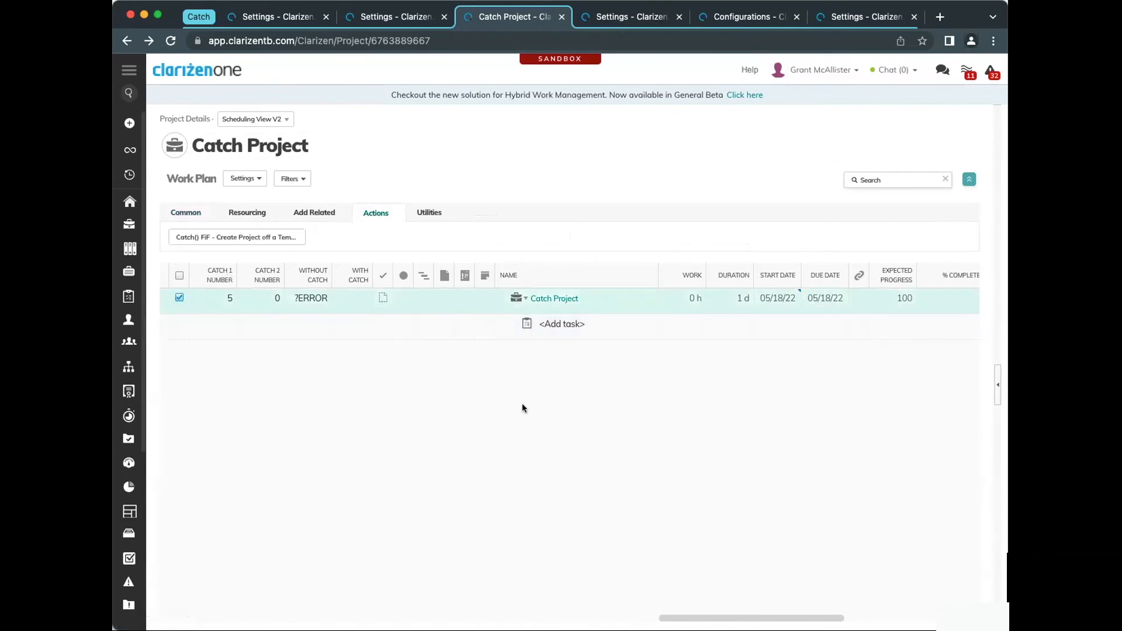
{"action": "left_click", "coordinate": [232, 239]}
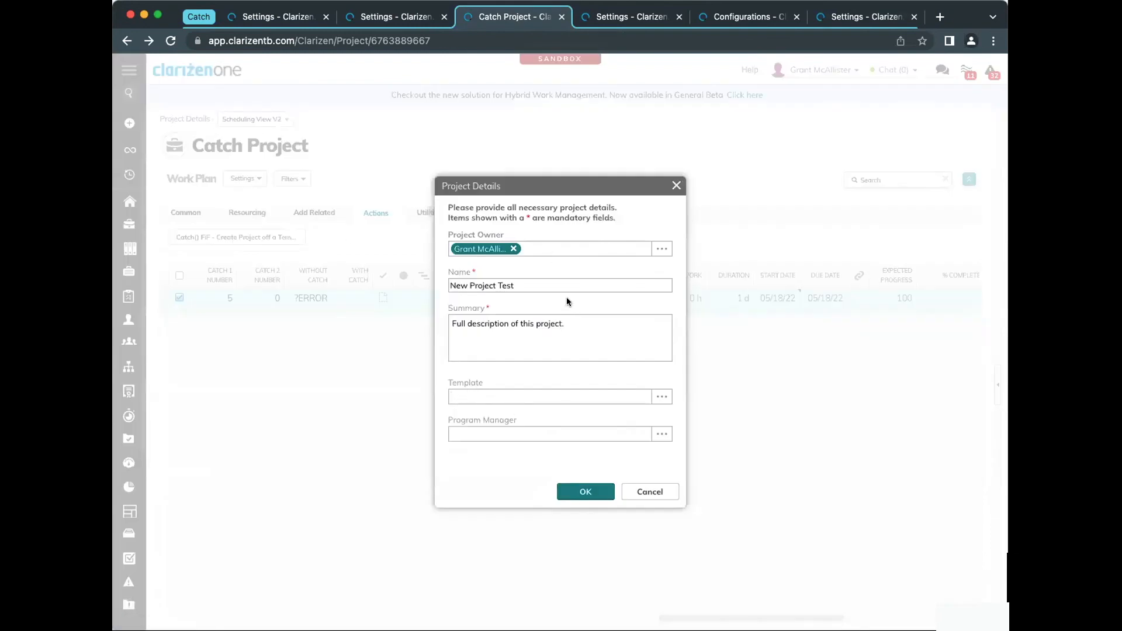
Create New Project Test with the prefilled details, leaving Template and Program Manager empty, and open the new project
{"action": "left_click", "coordinate": [554, 281]}
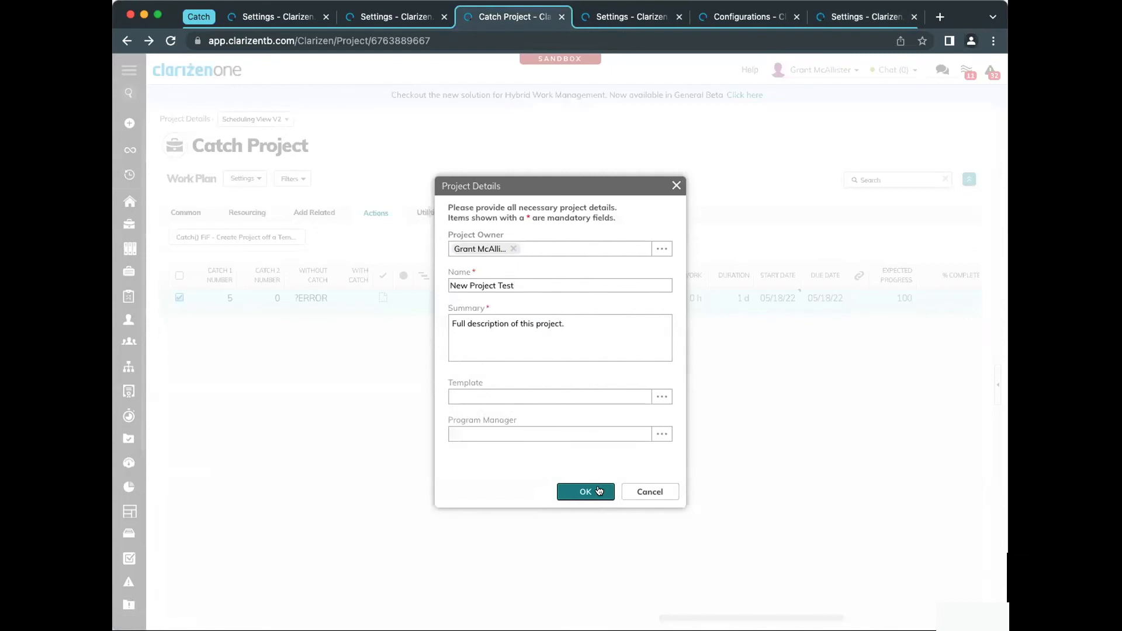
{"action": "left_click", "coordinate": [598, 490]}
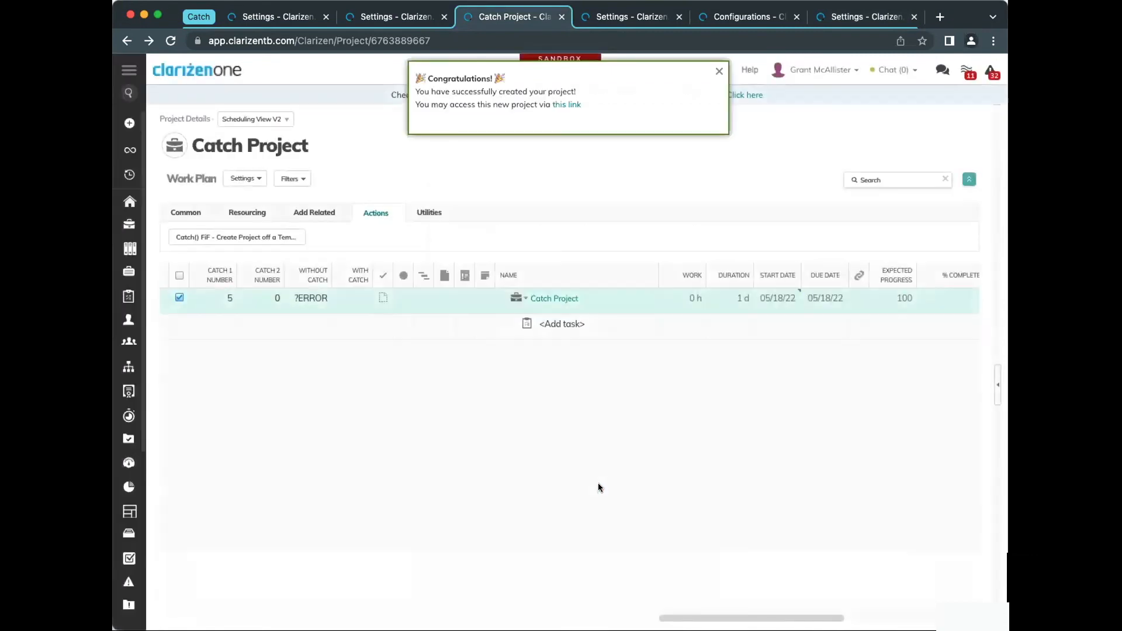
{"action": "left_click", "coordinate": [562, 106]}
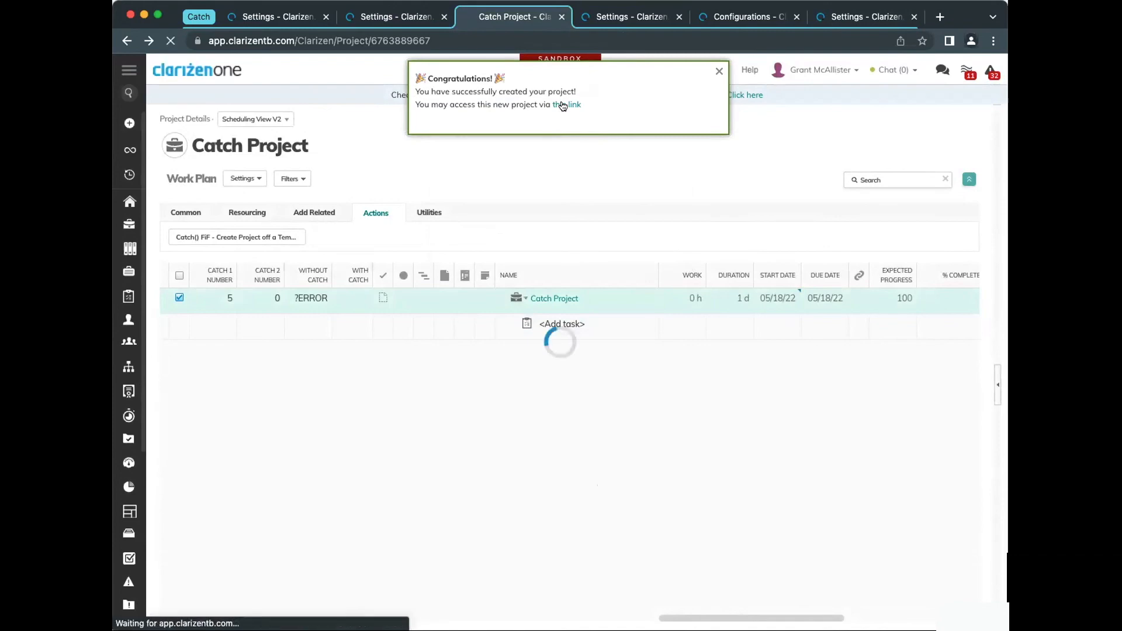